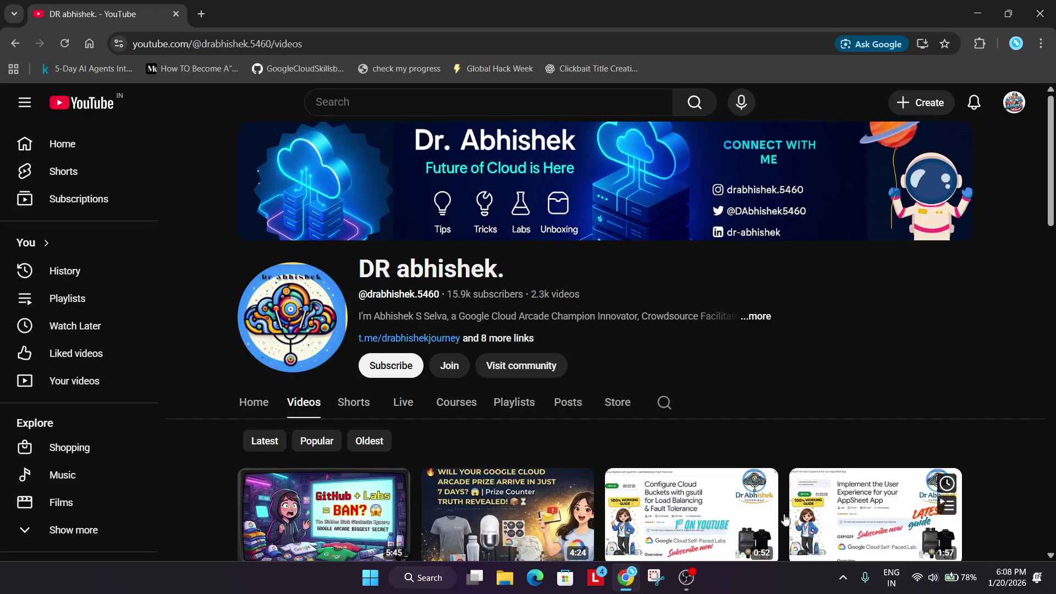
From the Trailblazer Quests page, open the Become an Agentblazer Champion 2026 giveaway quest
click(694, 581)
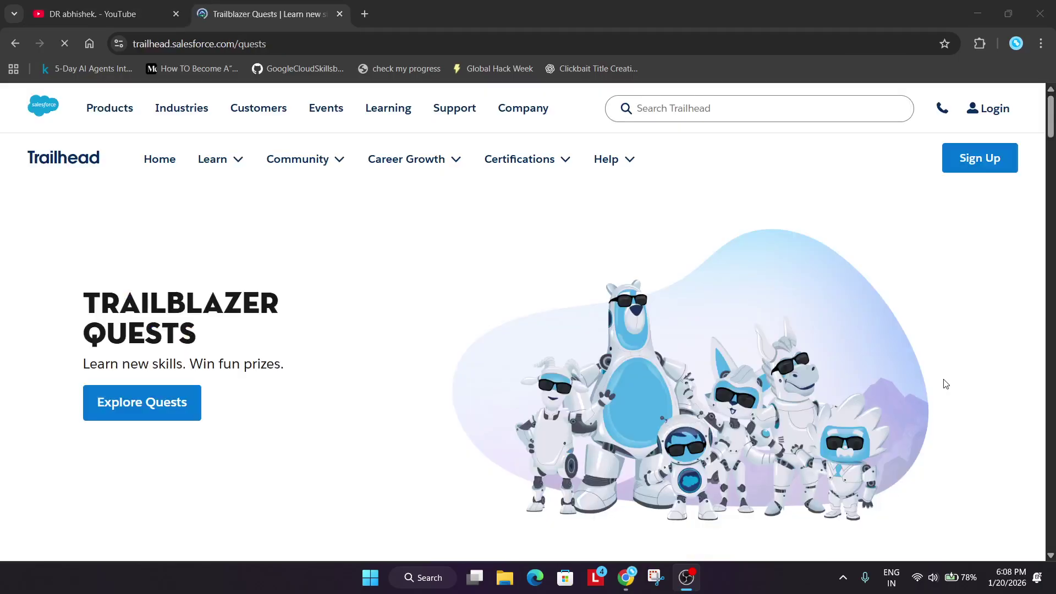
scroll(53, 426, down, 2)
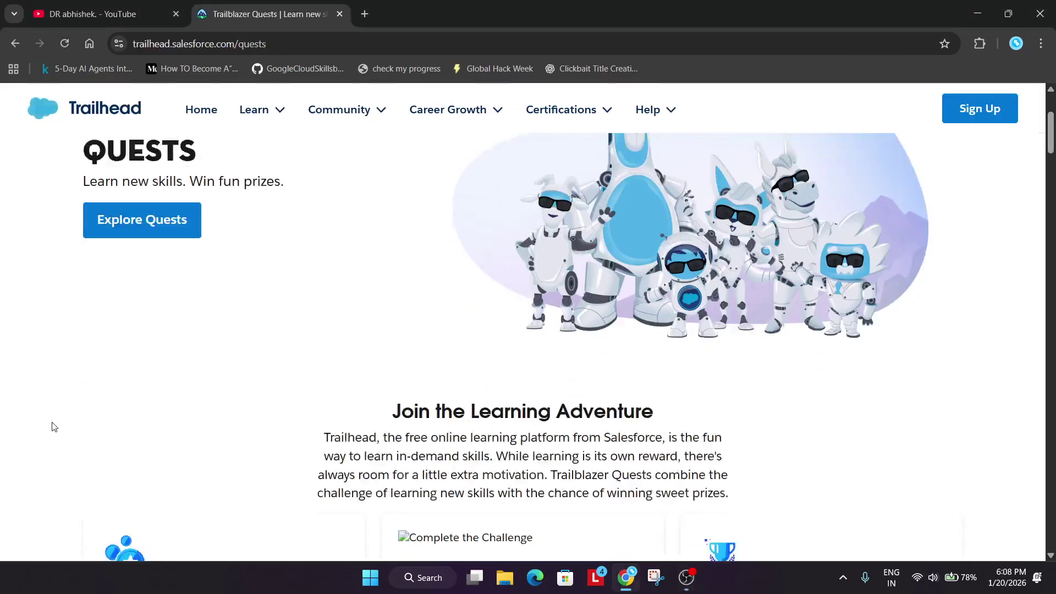
scroll(50, 437, down, 3)
scroll(57, 436, down, 5)
scroll(60, 437, down, 3)
scroll(61, 437, down, 1)
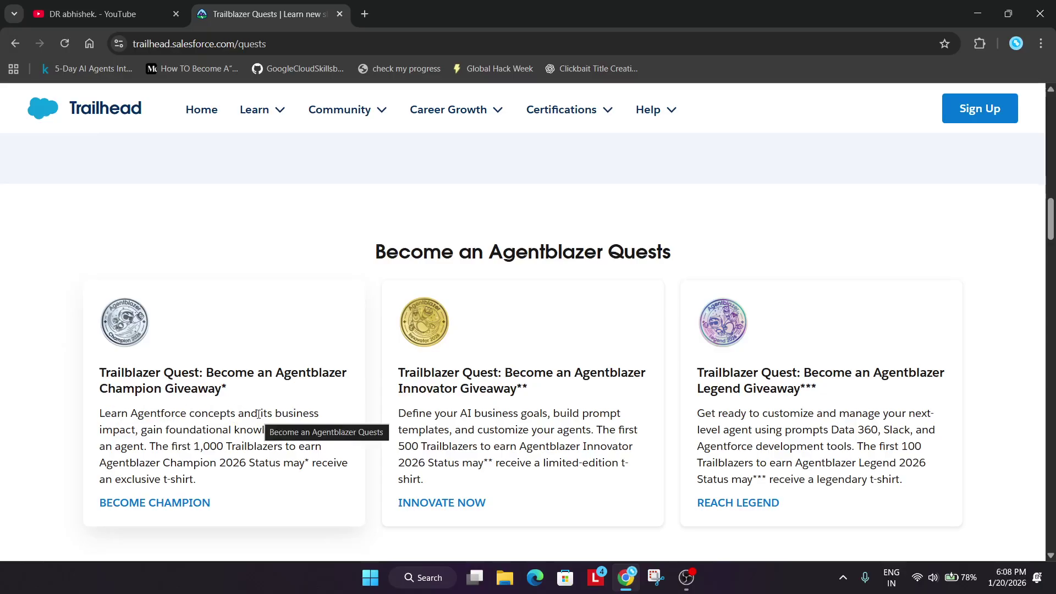
click(180, 510)
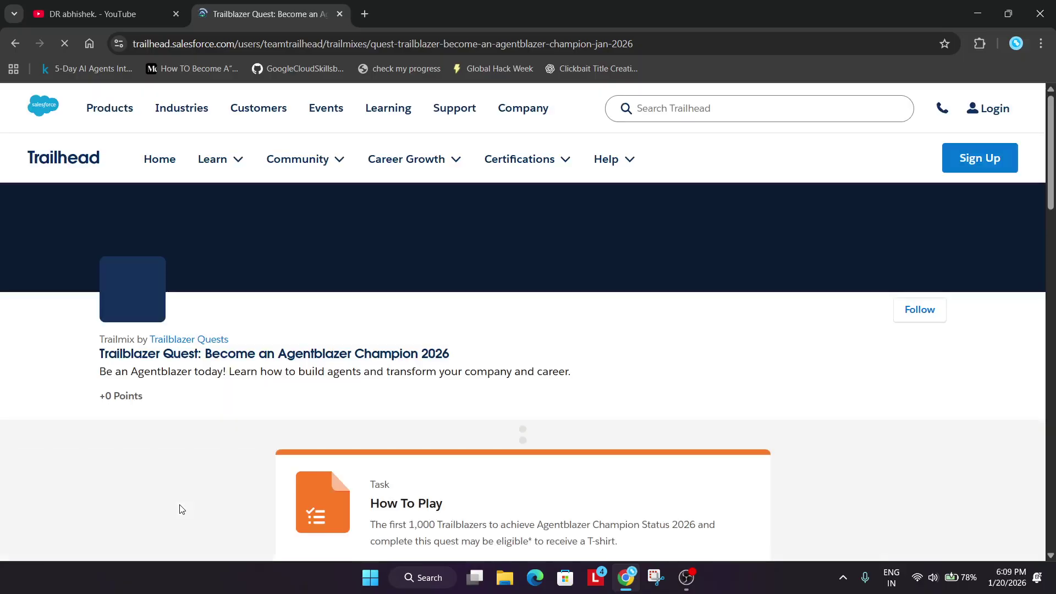
scroll(817, 387, down, 4)
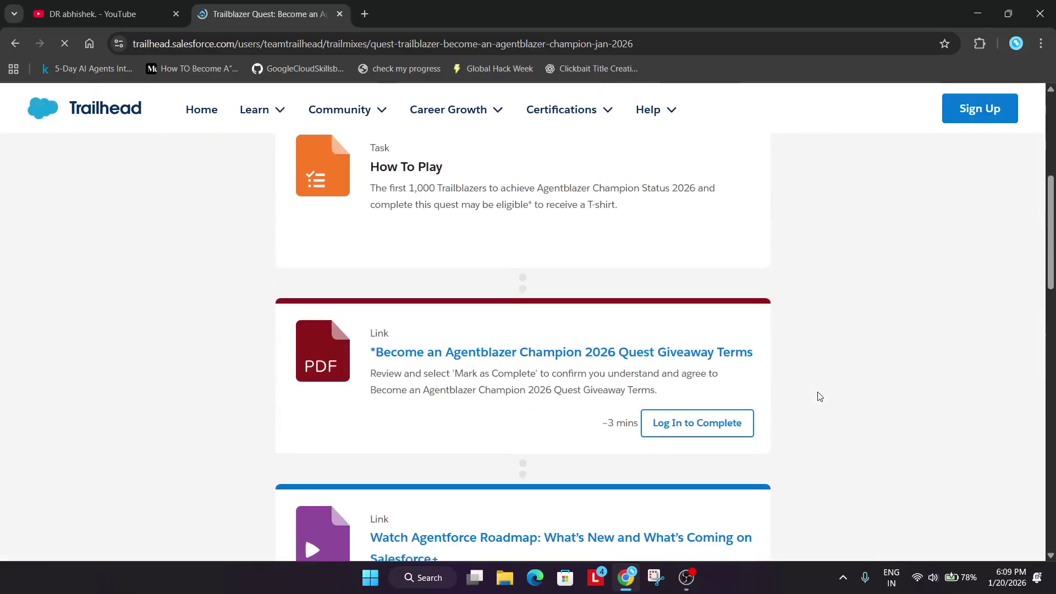
scroll(817, 386, down, 3)
scroll(804, 383, down, 4)
scroll(804, 382, down, 3)
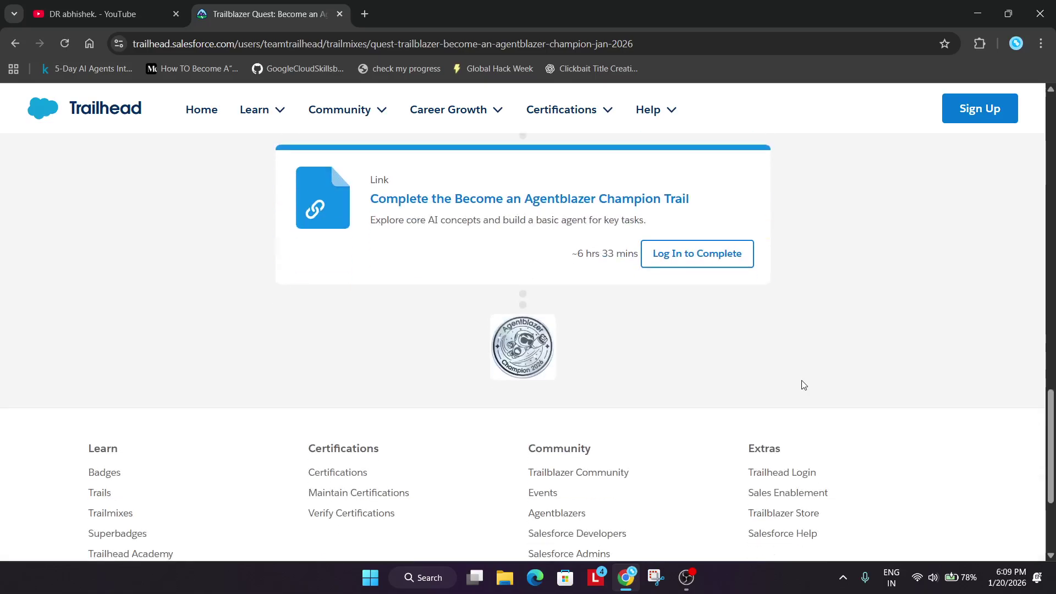
scroll(804, 383, up, 1)
scroll(802, 384, up, 5)
scroll(803, 386, up, 3)
scroll(801, 385, down, 4)
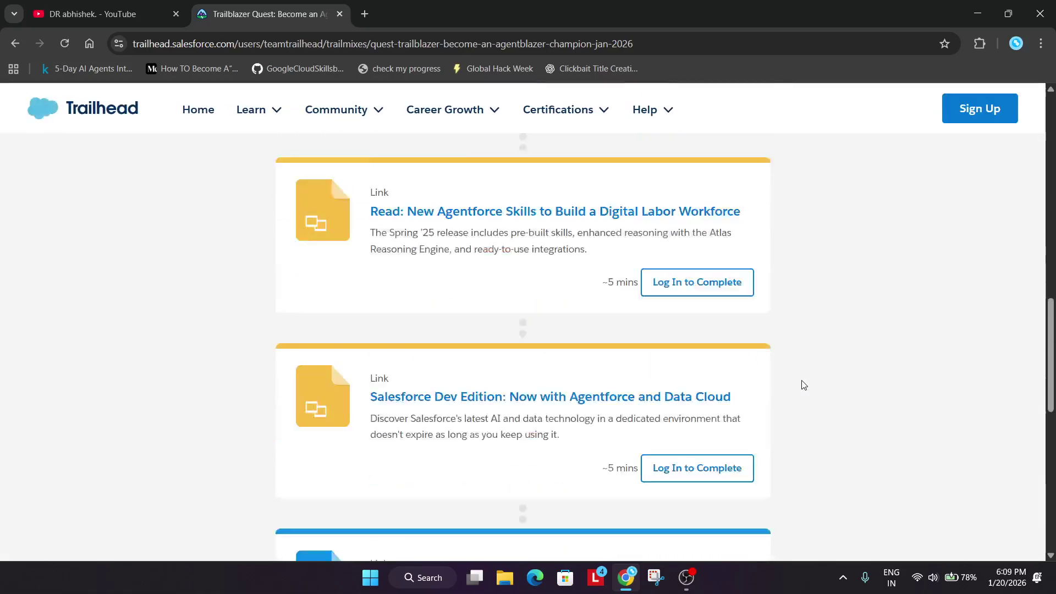
scroll(801, 384, down, 2)
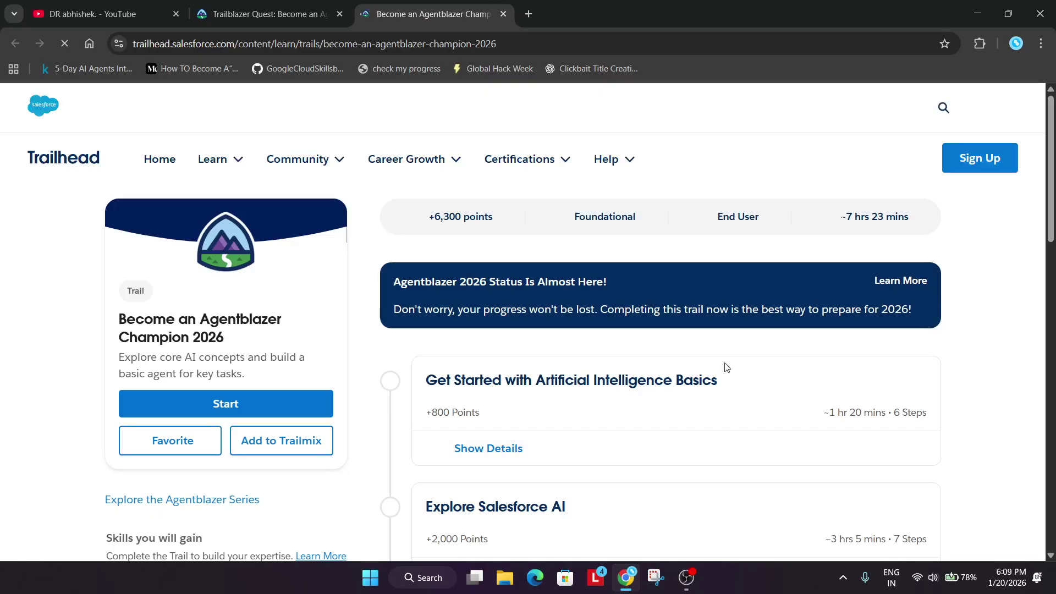
scroll(572, 470, down, 4)
scroll(572, 469, up, 2)
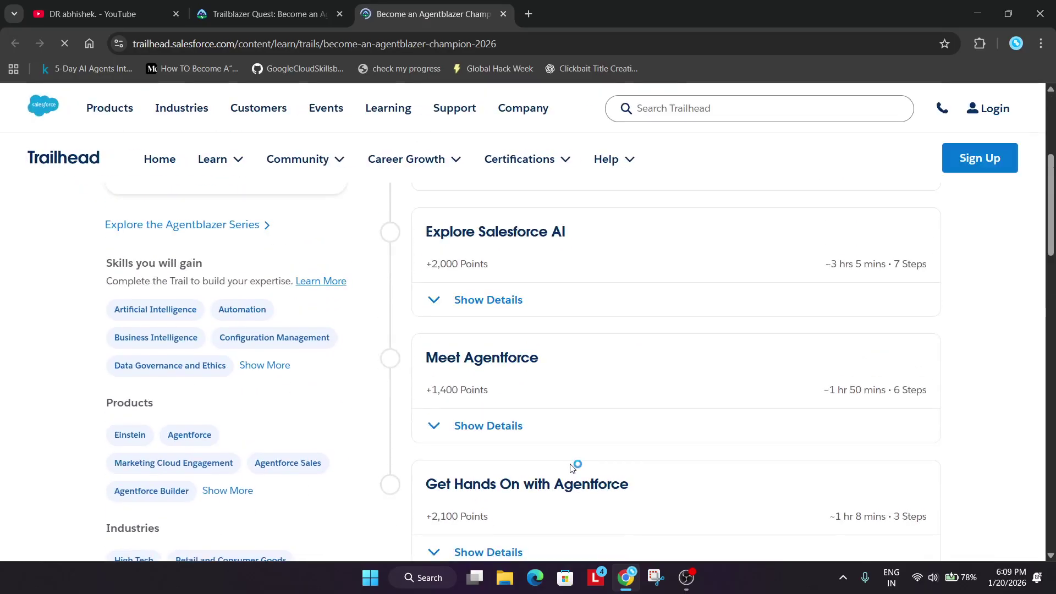
scroll(571, 469, up, 2)
Show badge details for Get Started with AI Basics, Get Hands On with Agentforce, and Explore Salesforce AI
click(484, 453)
scroll(537, 275, down, 3)
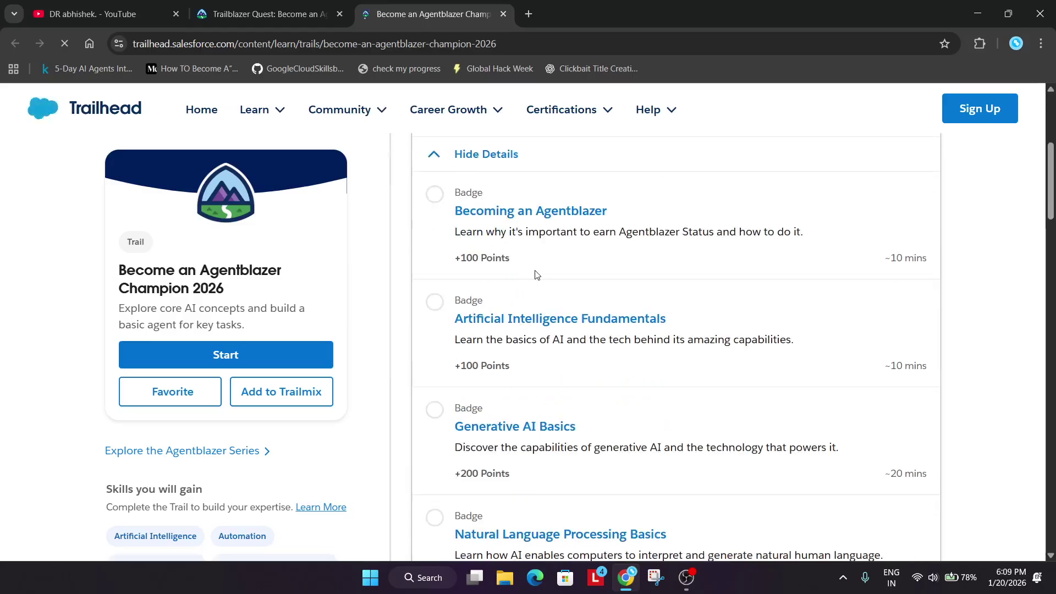
scroll(537, 306, up, 2)
scroll(473, 481, down, 2)
scroll(472, 481, down, 4)
scroll(471, 478, down, 3)
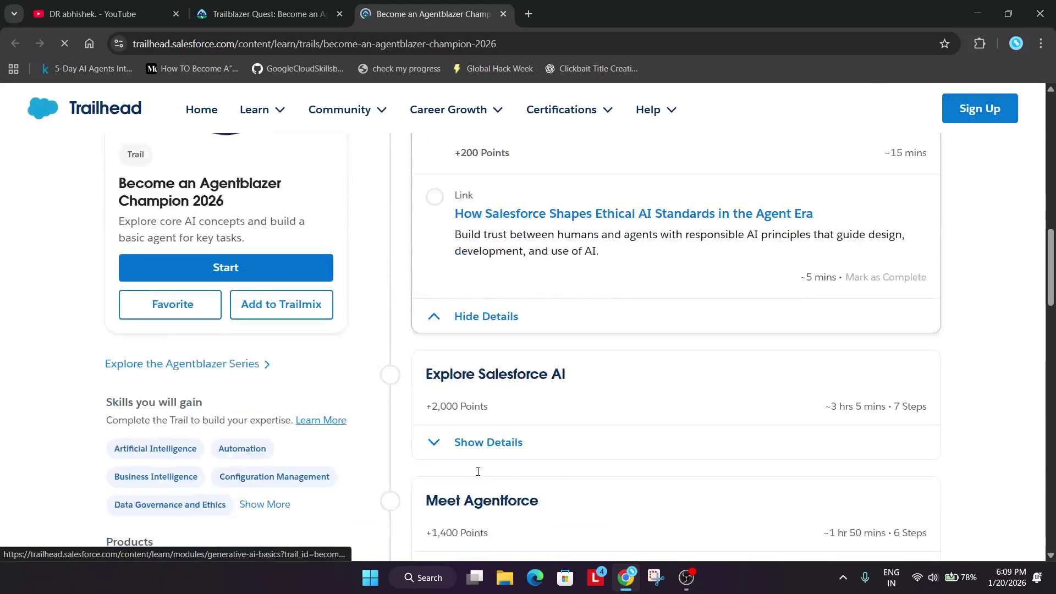
scroll(479, 471, down, 3)
click(522, 386)
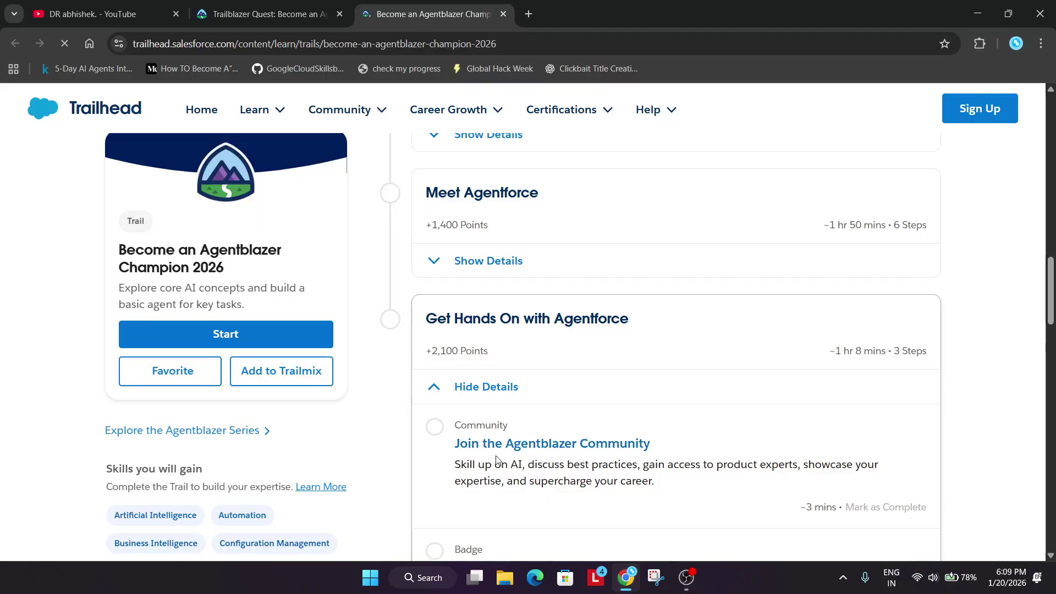
scroll(596, 448, down, 3)
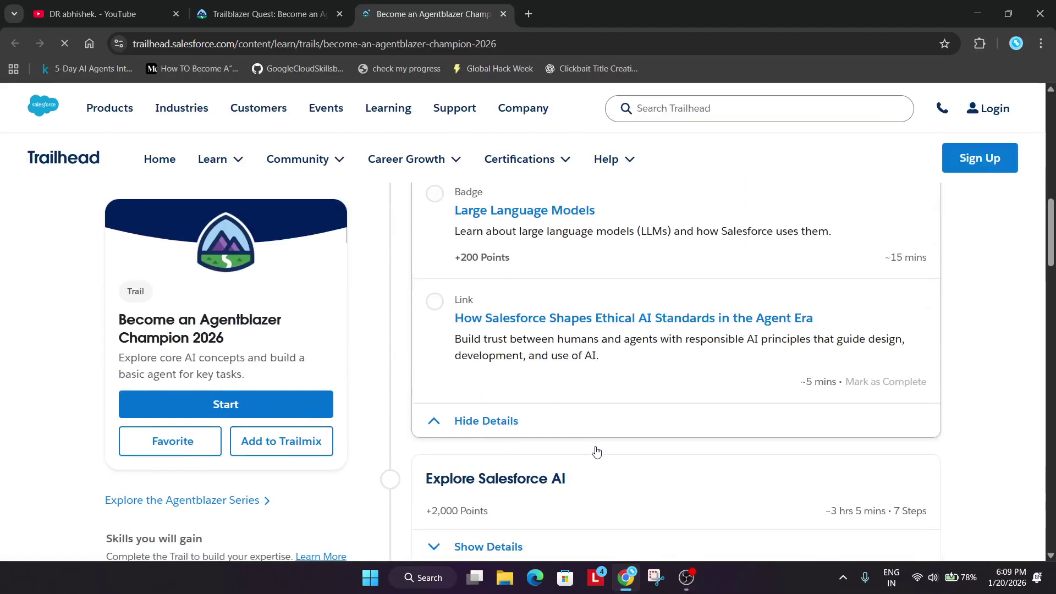
scroll(536, 462, down, 2)
click(523, 422)
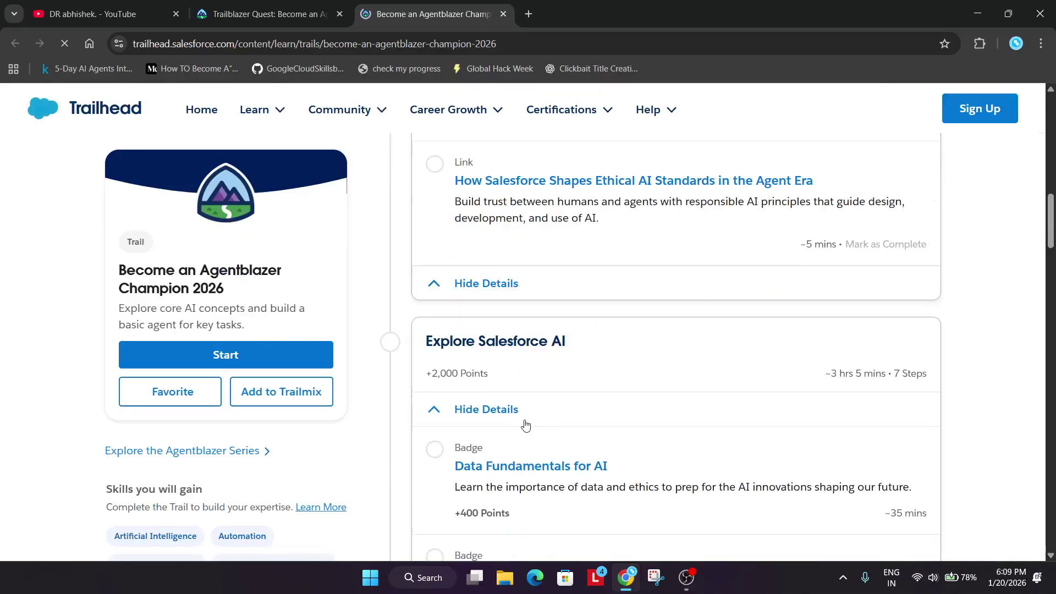
scroll(530, 431, down, 5)
scroll(532, 434, down, 5)
scroll(532, 434, down, 3)
scroll(535, 433, up, 3)
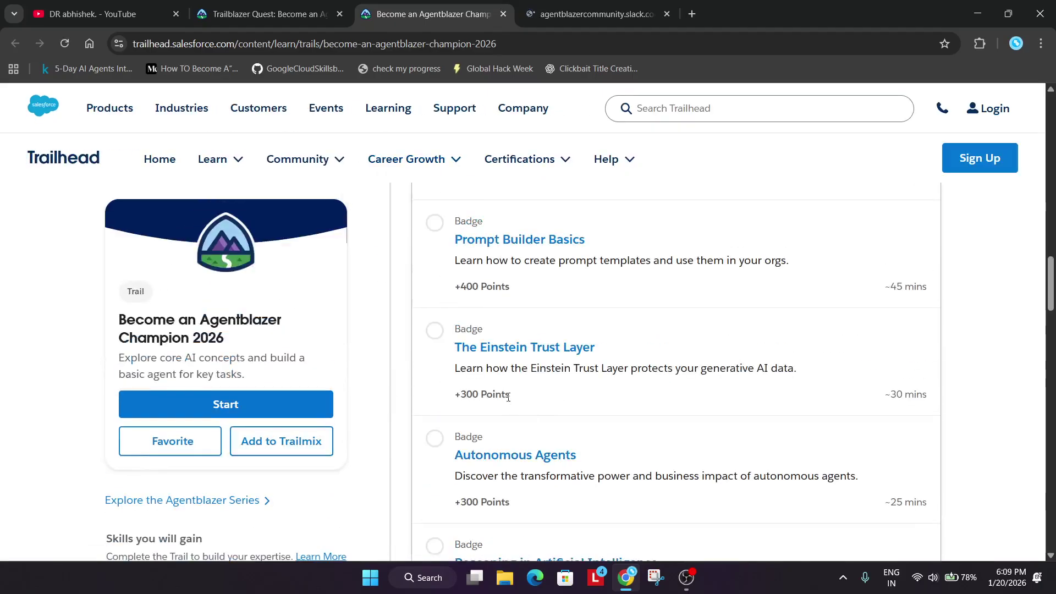
Preview The Einstein Trust Layer module, then return to the Champion, Innovator and Legend quests overview
click(522, 351)
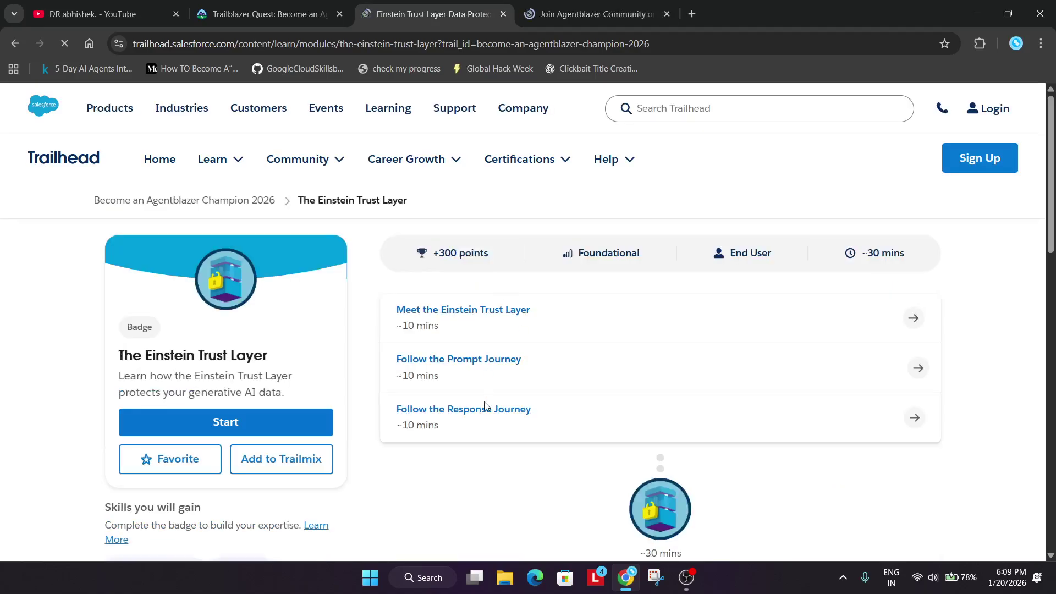
click(4, 50)
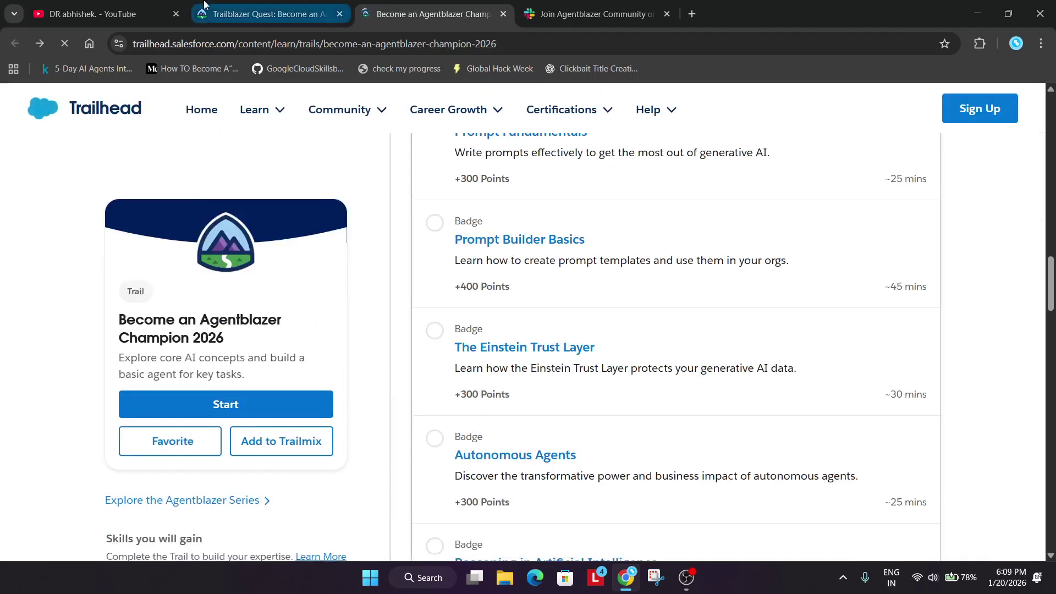
click(203, 8)
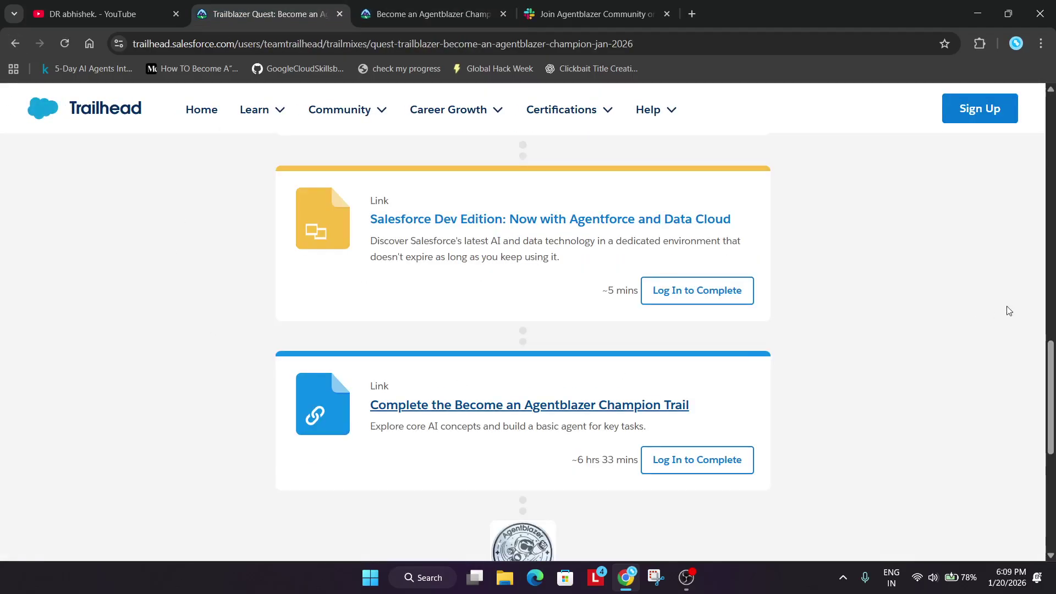
click(15, 43)
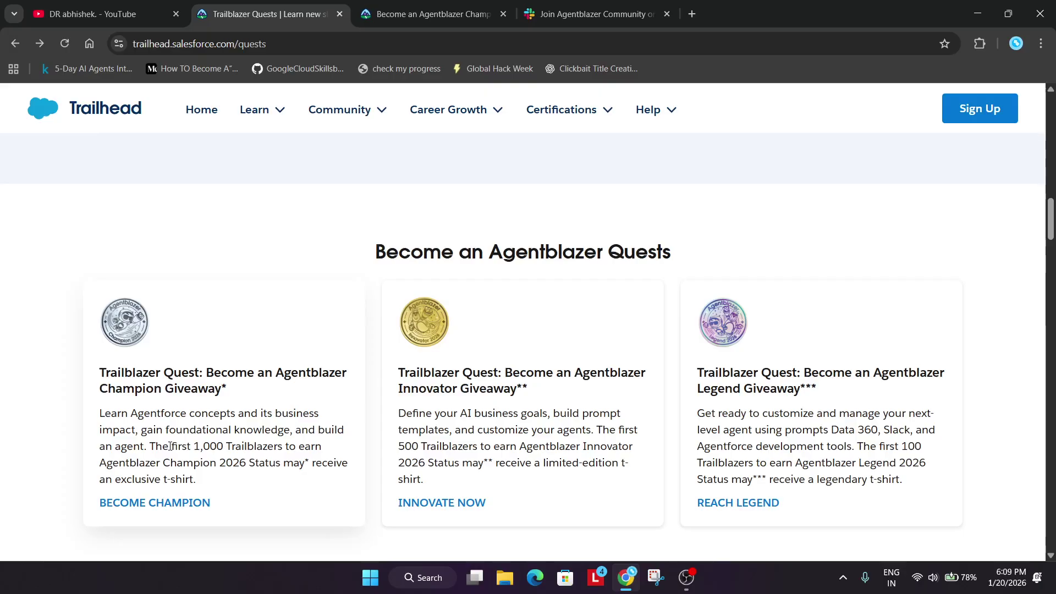
Highlight the Champion giveaway text about the first 1,000 Trailblazers getting an exclusive t-shirt
triple_click(170, 445)
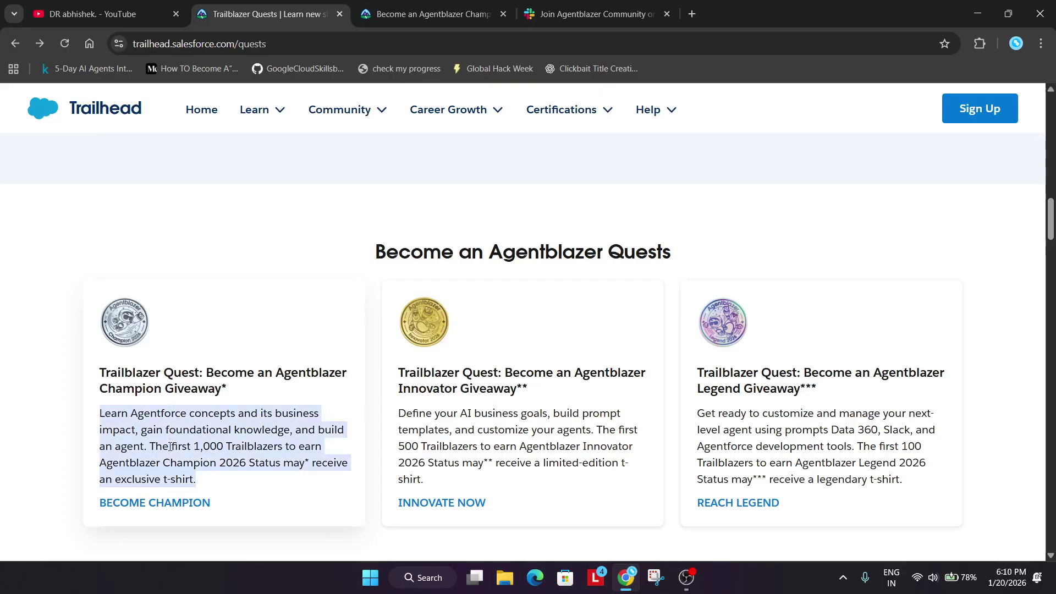
triple_click(197, 440)
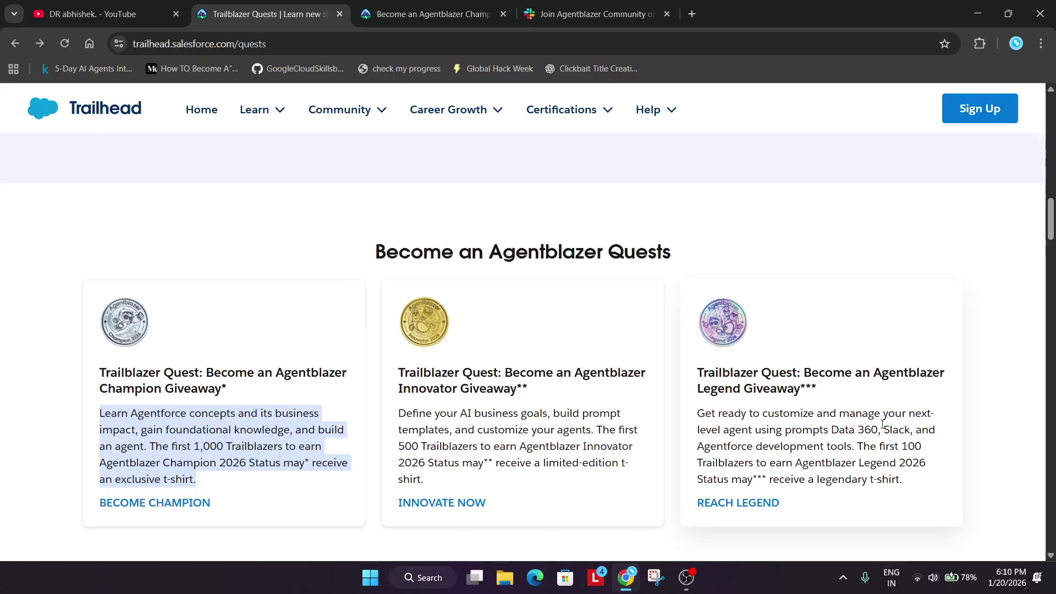
scroll(524, 346, up, 2)
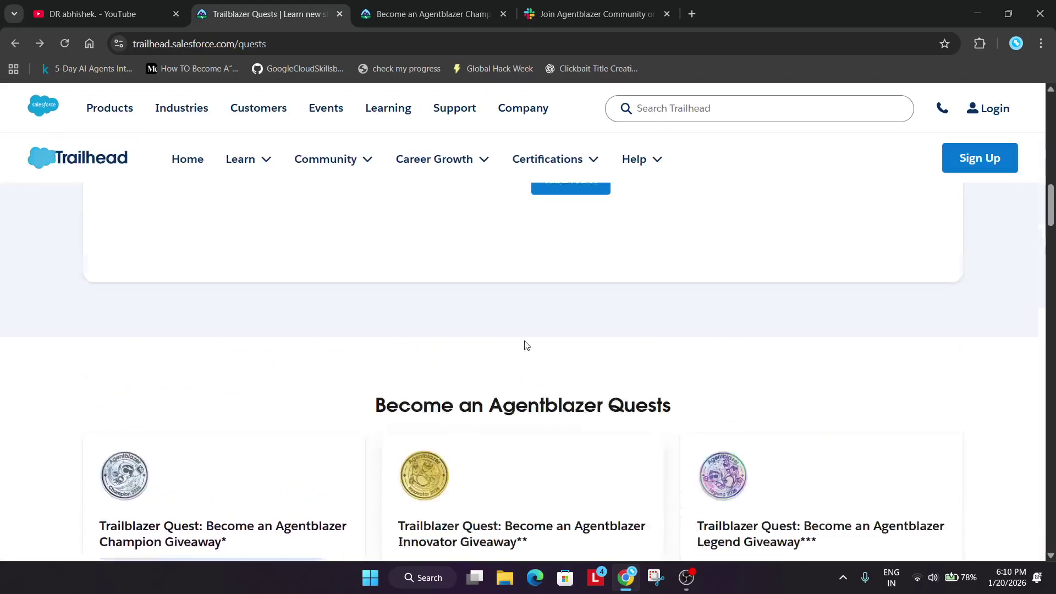
scroll(526, 343, down, 2)
scroll(526, 343, down, 1)
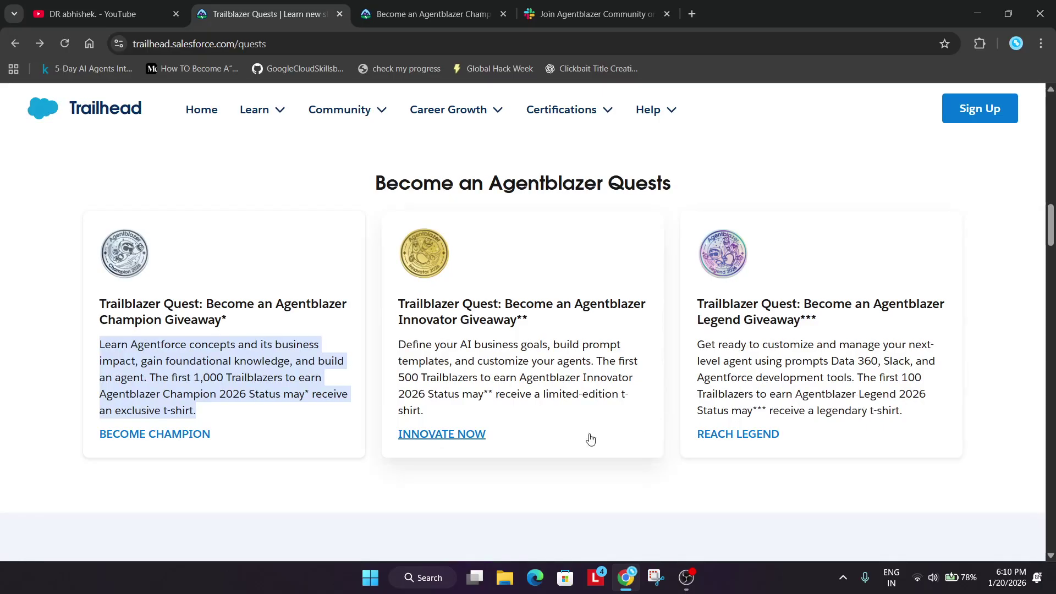
Return to the DR abhishek. YouTube channel's Videos page
click(82, 13)
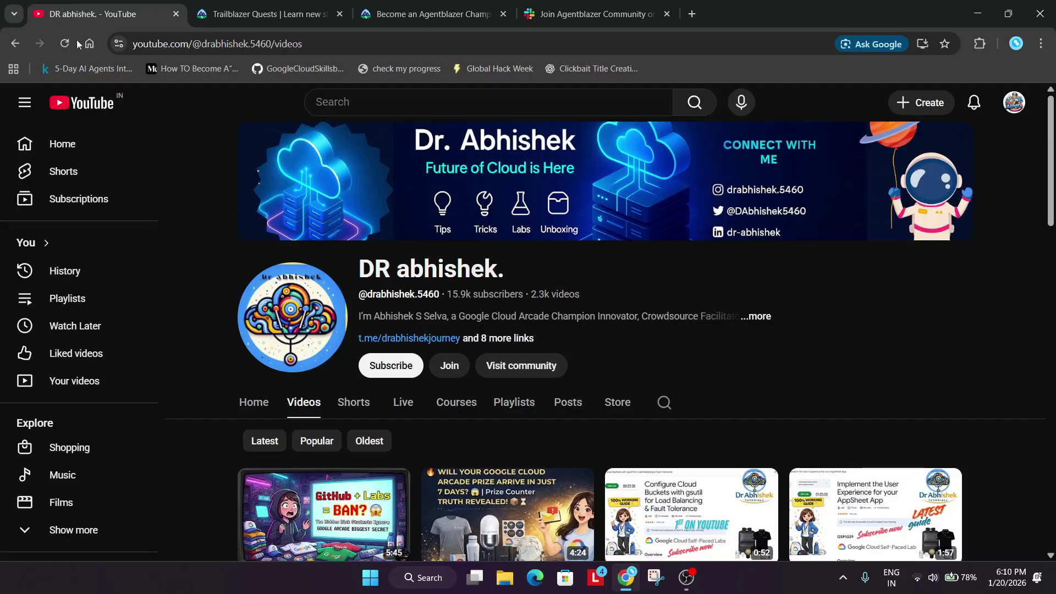